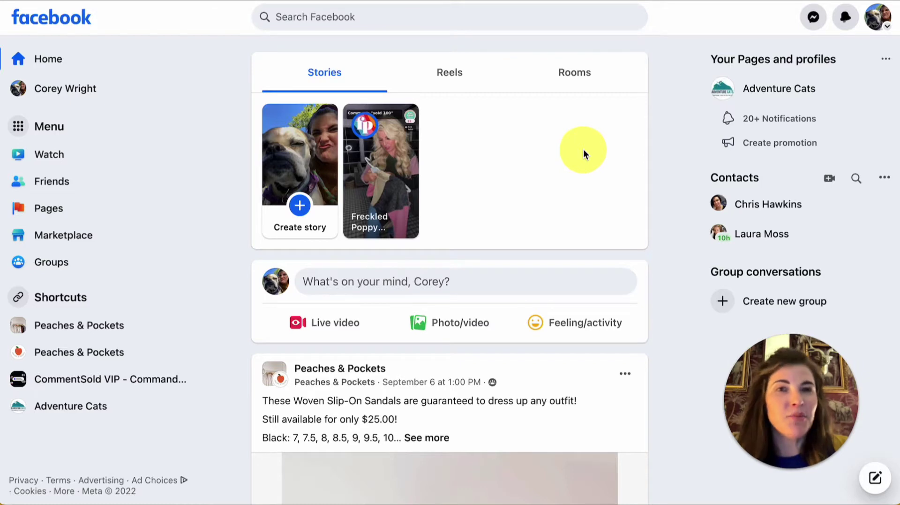
# Open the Peaches & Pockets group's Group settings and scroll to Manage advanced settings
pyautogui.click(90, 262)
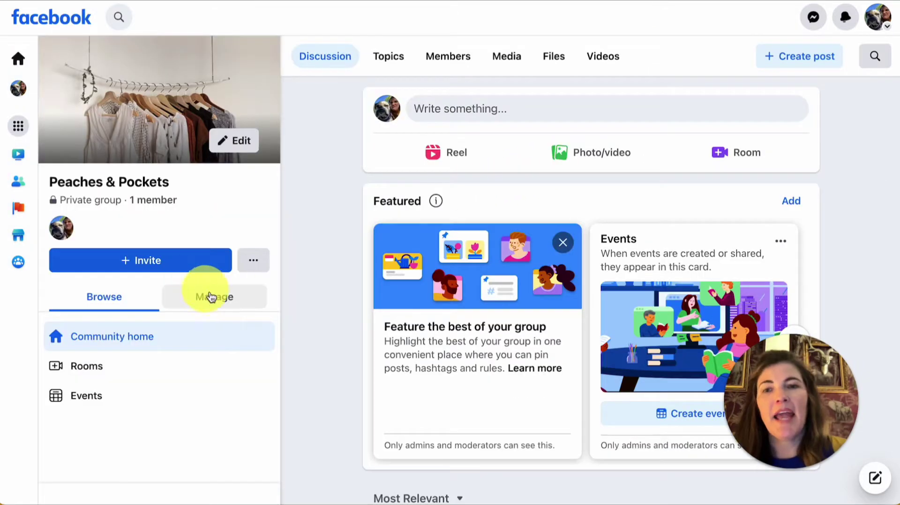
pyautogui.click(216, 297)
pyautogui.scroll(-1, 225, 306)
pyautogui.scroll(-10, 225, 306)
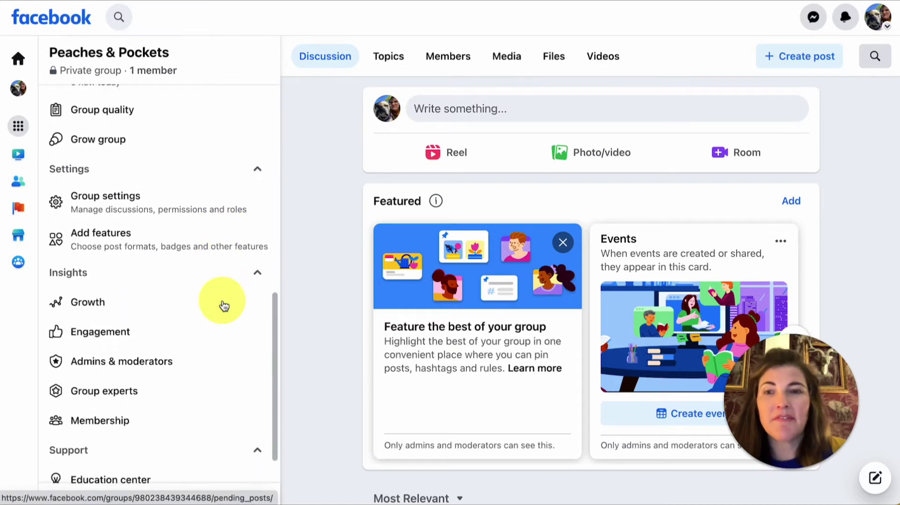
pyautogui.click(170, 211)
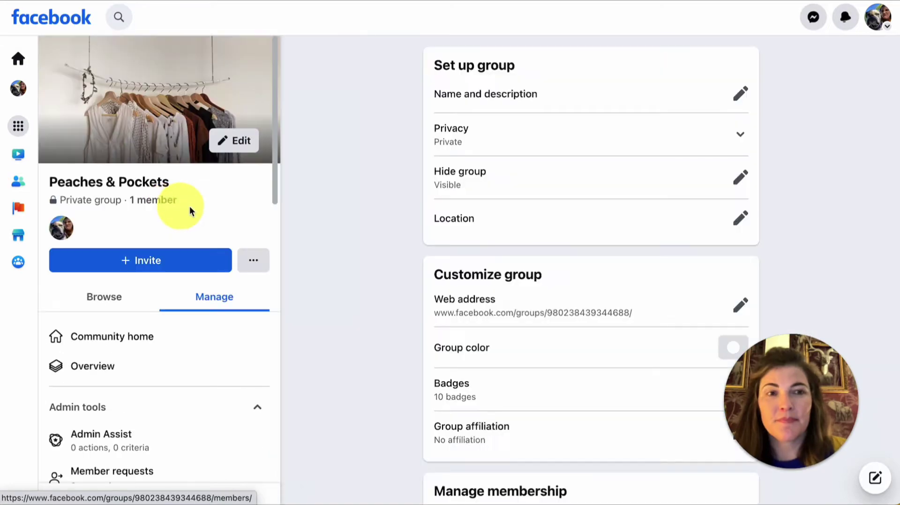
pyautogui.scroll(-5, 626, 208)
pyautogui.scroll(-15, 625, 208)
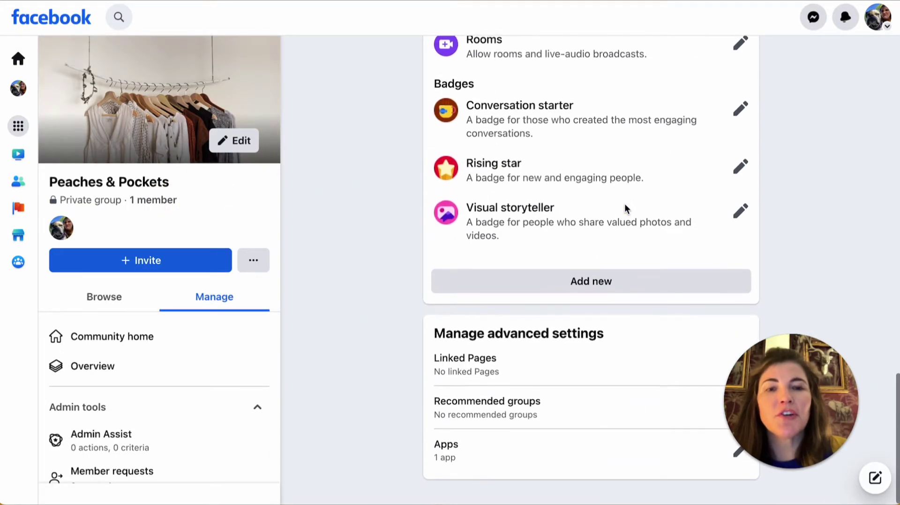
pyautogui.moveTo(792, 328); pyautogui.dragTo(881, 396)
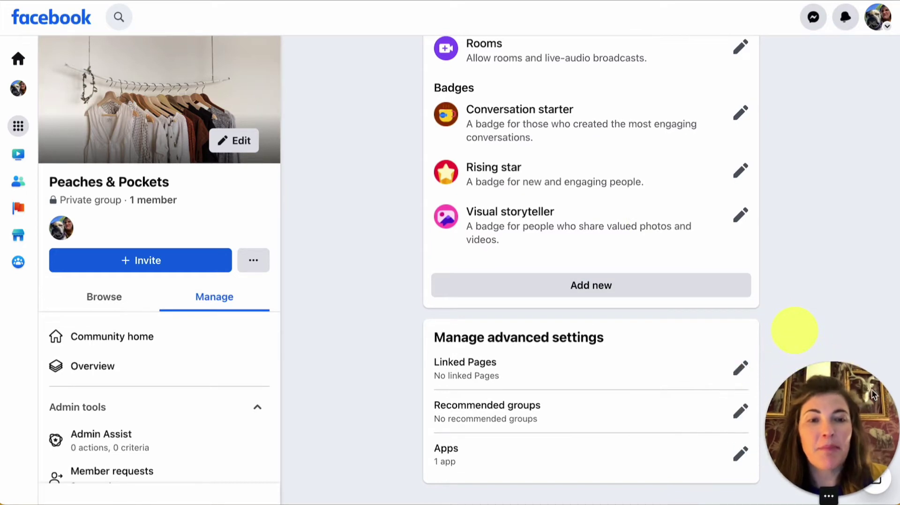
# Link the Peaches & Pockets Page to the group under Linked Pages
pyautogui.click(739, 368)
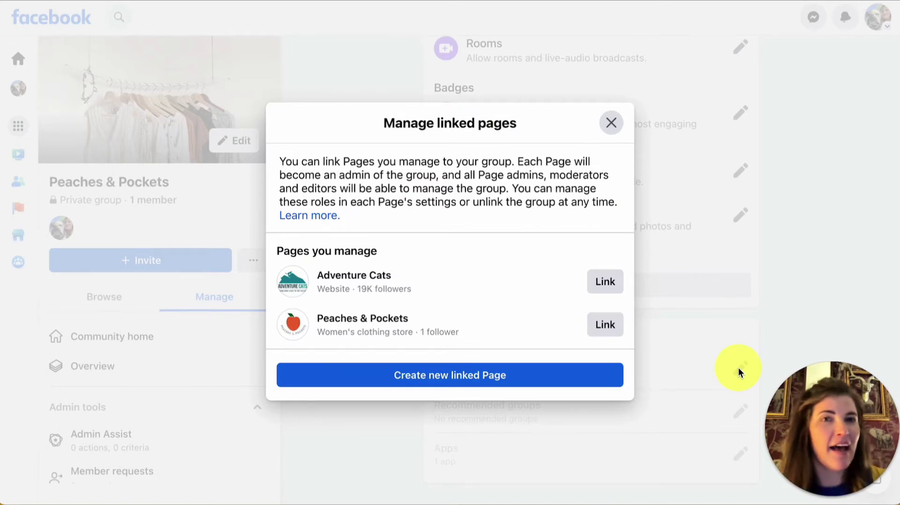
pyautogui.click(617, 328)
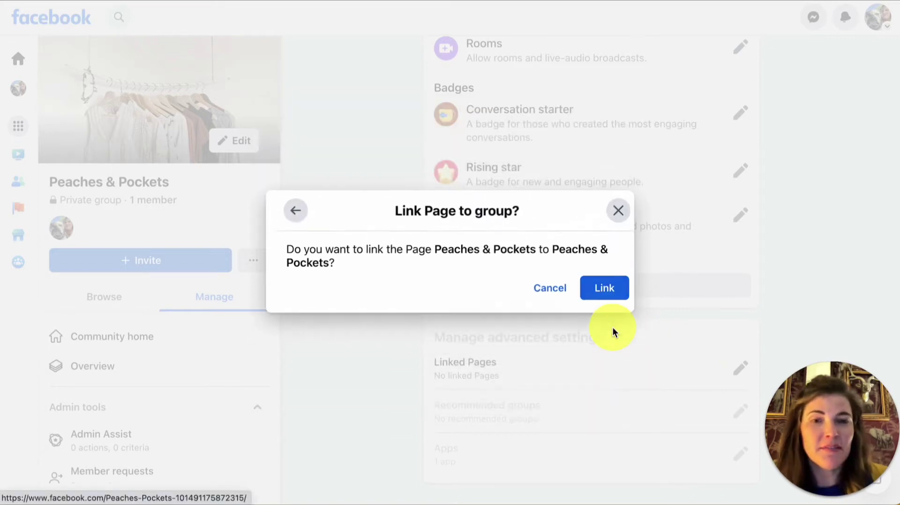
pyautogui.click(603, 297)
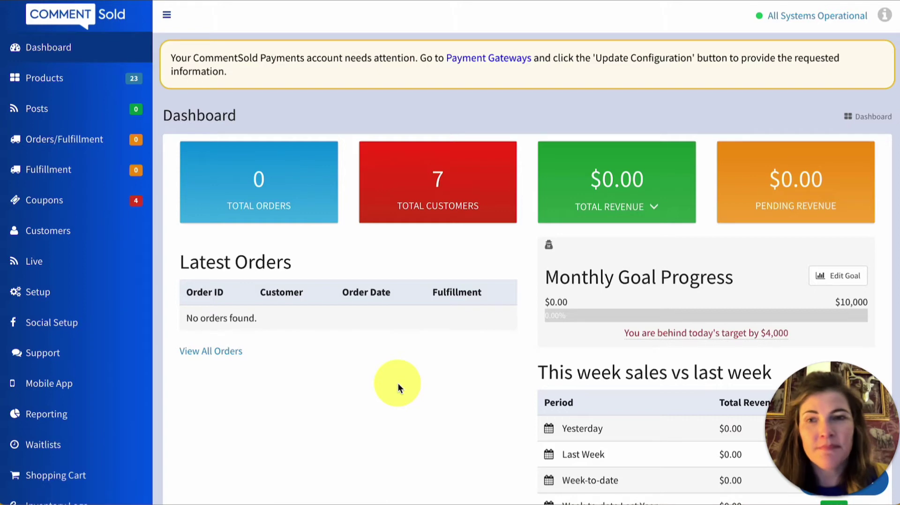
# In CommentSold Social Setup > Facebook Groups, switch 'Page is linked to group' to Enabled
pyautogui.click(123, 328)
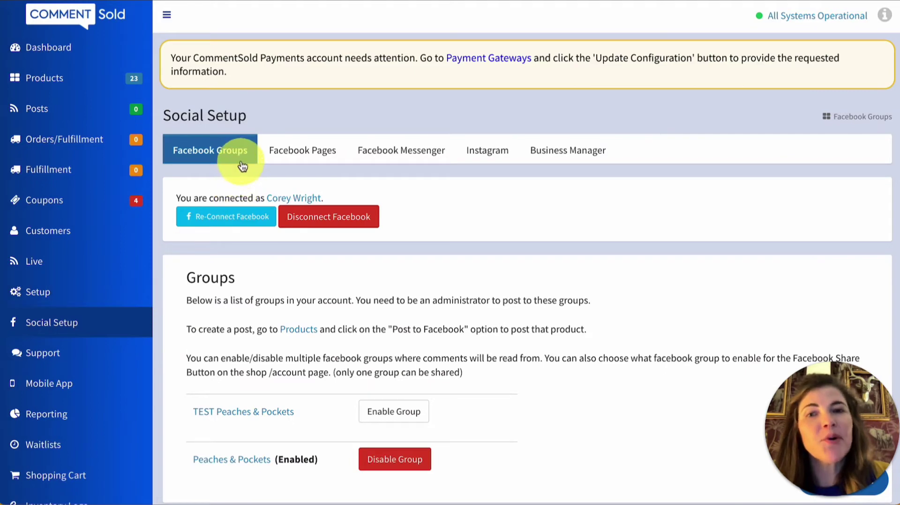
pyautogui.scroll(-5, 500, 420)
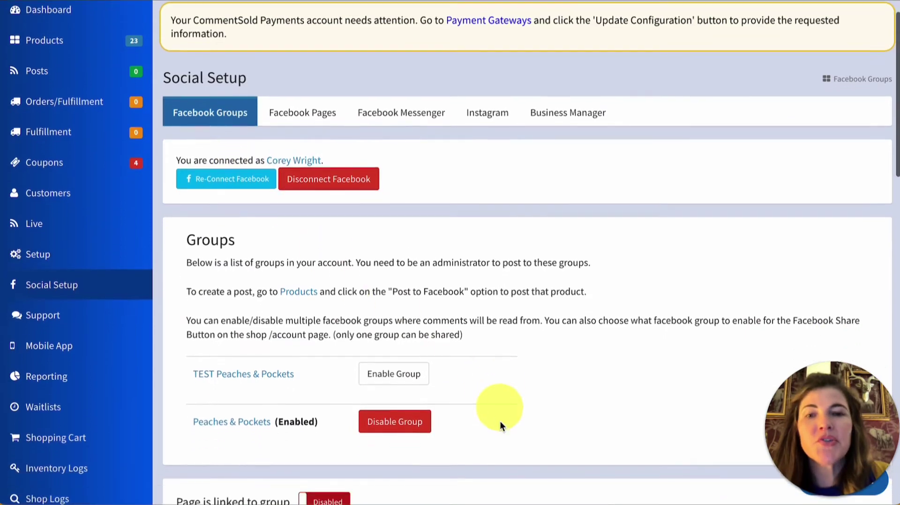
pyautogui.scroll(-1, 500, 421)
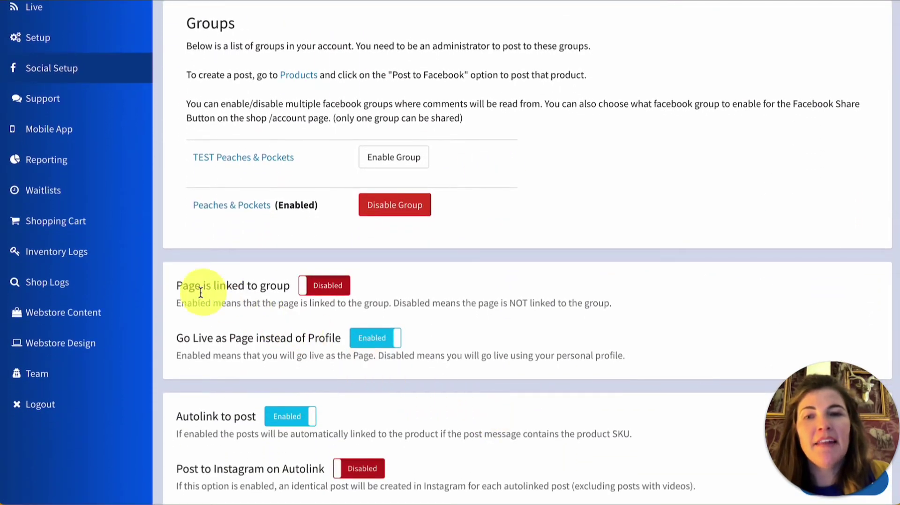
pyautogui.moveTo(176, 286); pyautogui.dragTo(286, 285)
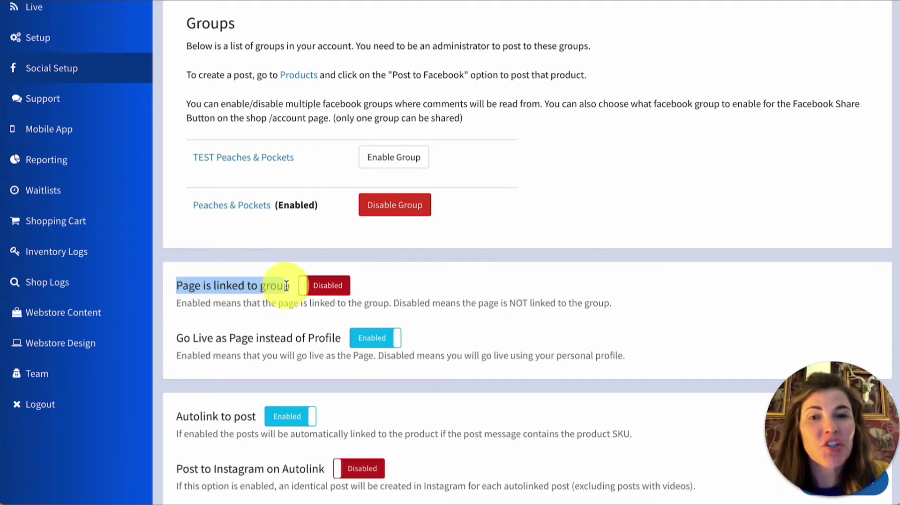
pyautogui.click(341, 293)
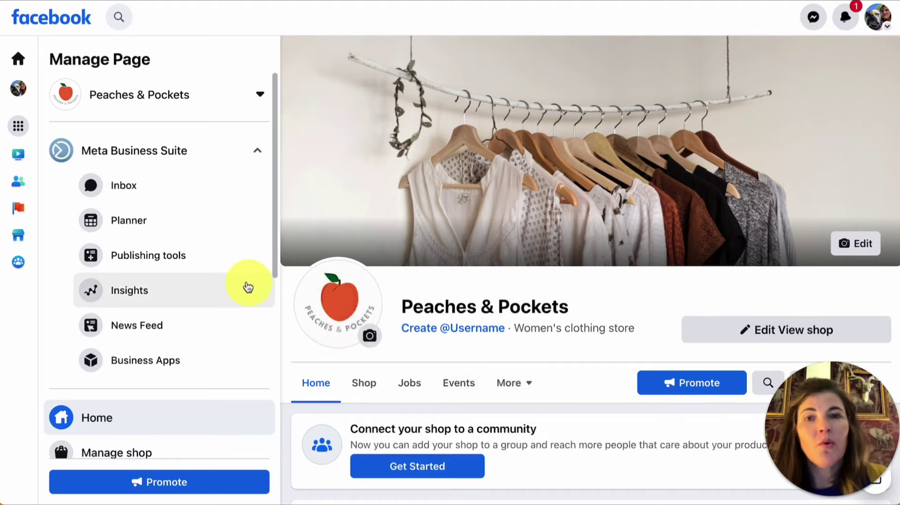
# Turn on the Groups tab in the Page's Templates and Tabs settings
pyautogui.scroll(-5, 247, 285)
pyautogui.click(171, 439)
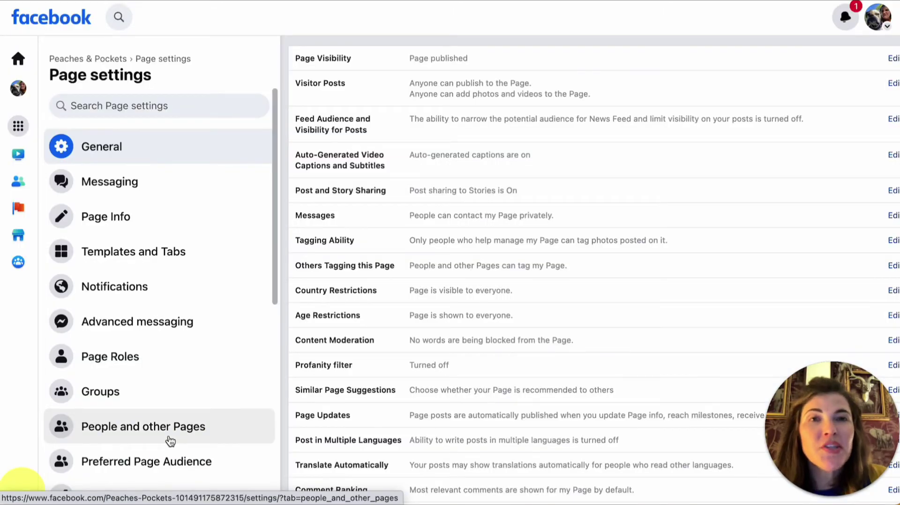
pyautogui.click(200, 260)
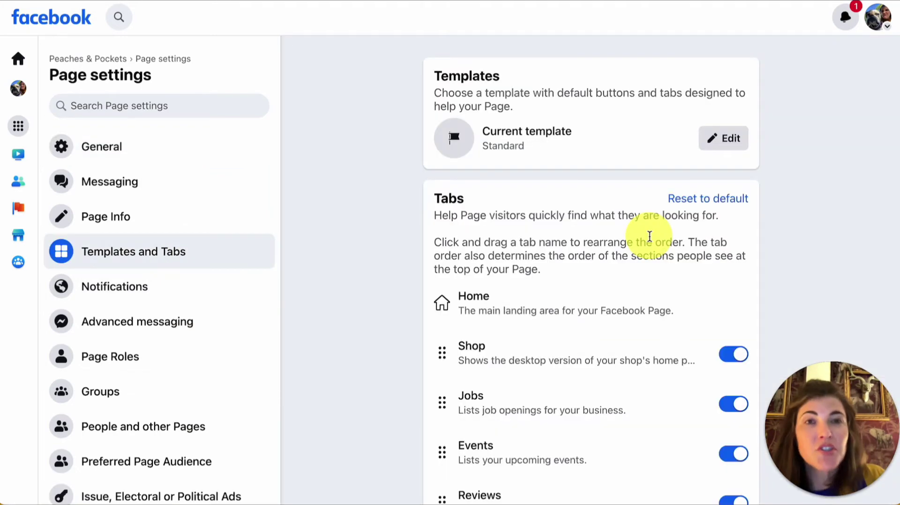
pyautogui.scroll(-9, 650, 236)
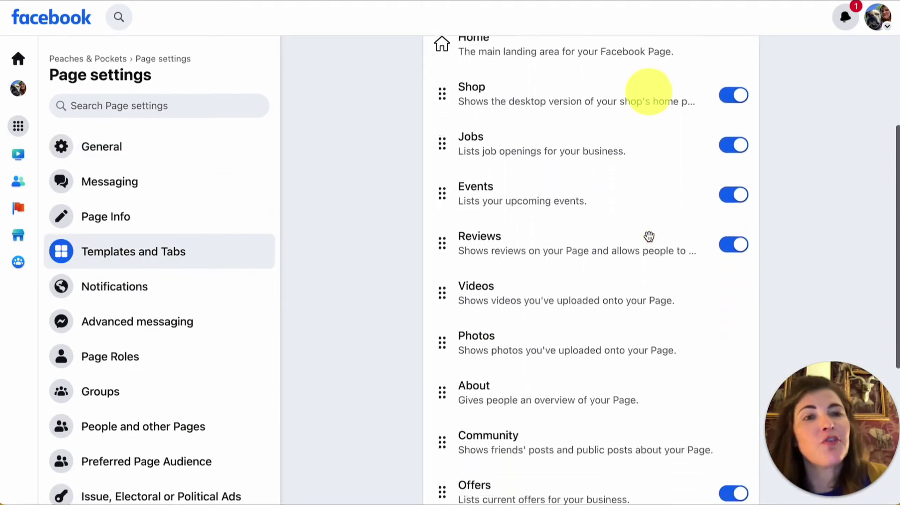
pyautogui.scroll(-2, 650, 236)
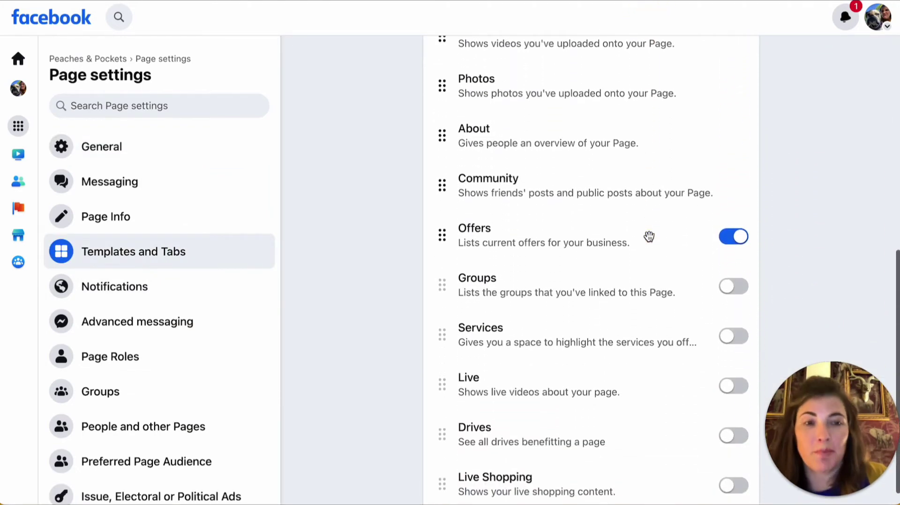
pyautogui.click(735, 287)
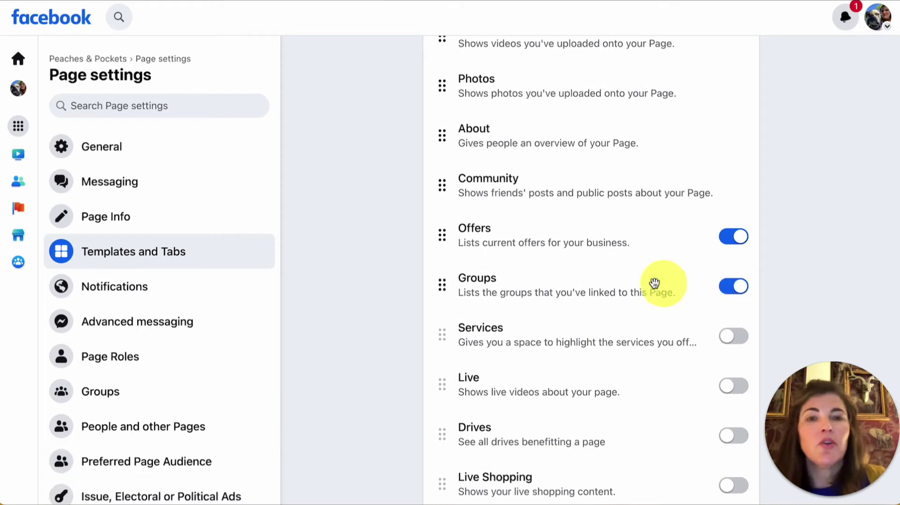
# Reorder the tabs so Groups sits directly after Shop
pyautogui.moveTo(443, 285); pyautogui.dragTo(452, 102)
pyautogui.scroll(6, 446, 382)
pyautogui.moveTo(446, 382); pyautogui.dragTo(444, 179)
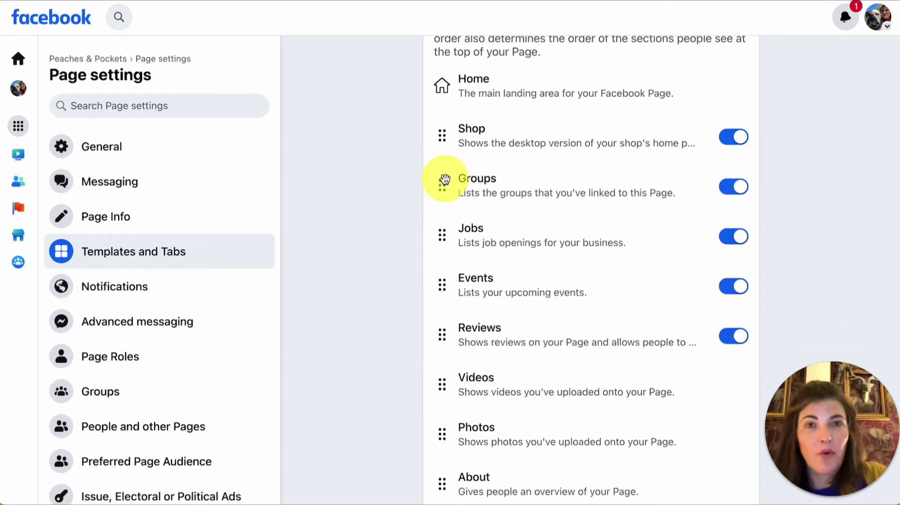
pyautogui.click(18, 208)
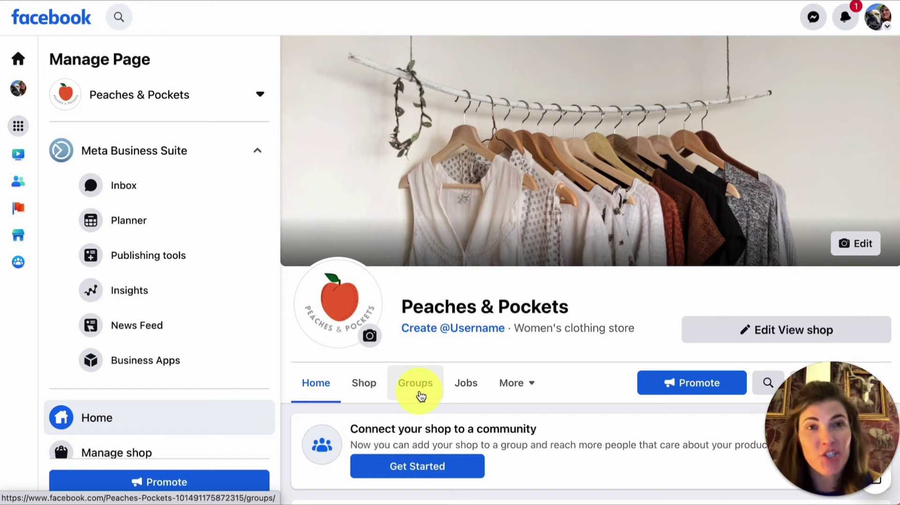
# Open the linked group from the Page's Groups tab and go to its Group settings
pyautogui.click(419, 389)
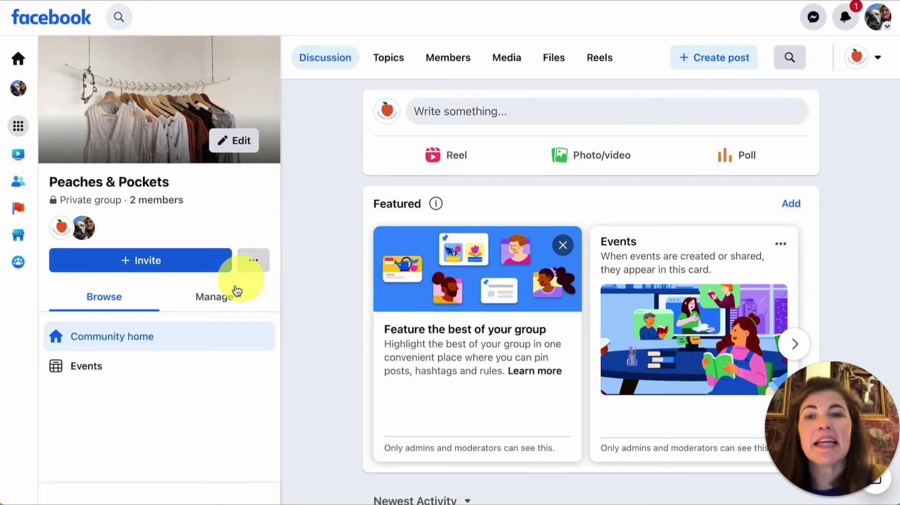
pyautogui.click(225, 303)
pyautogui.scroll(-10, 225, 303)
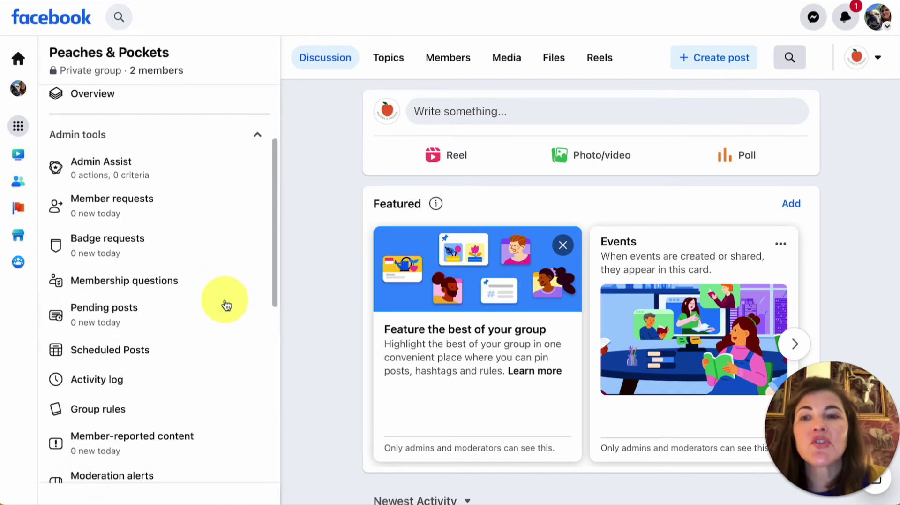
pyautogui.scroll(-1, 226, 304)
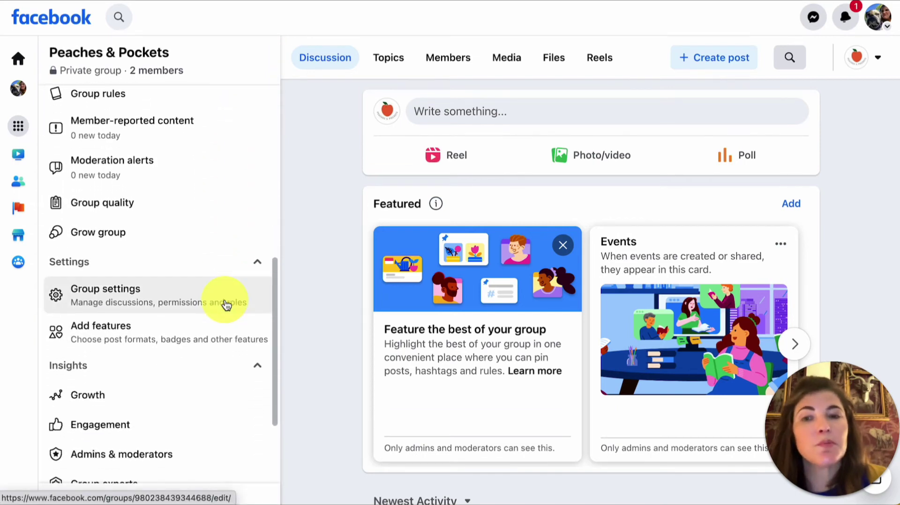
pyautogui.click(226, 305)
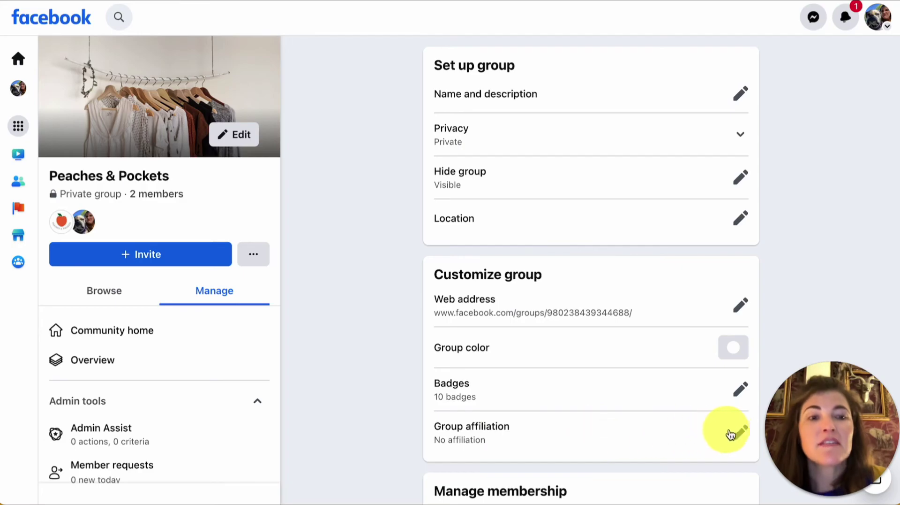
# Turn on Group affiliation with the Peaches & Pockets Page and save it
pyautogui.click(746, 435)
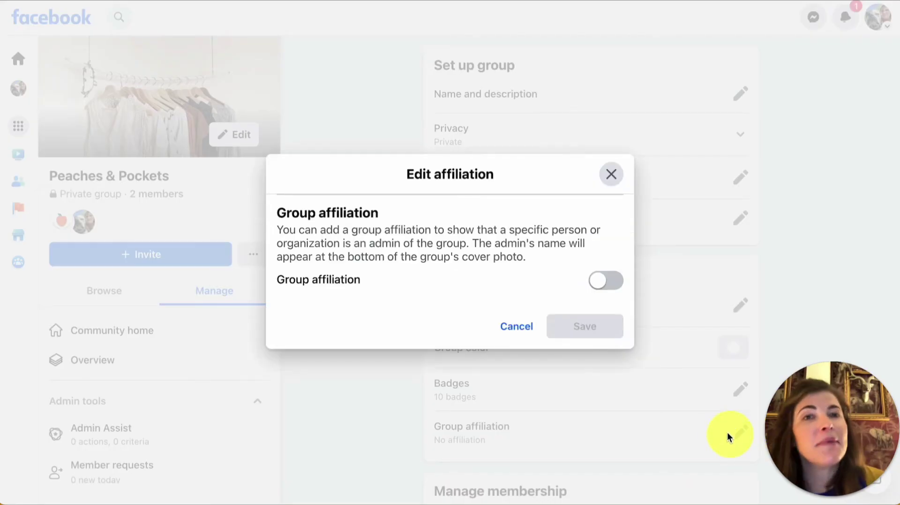
pyautogui.click(609, 293)
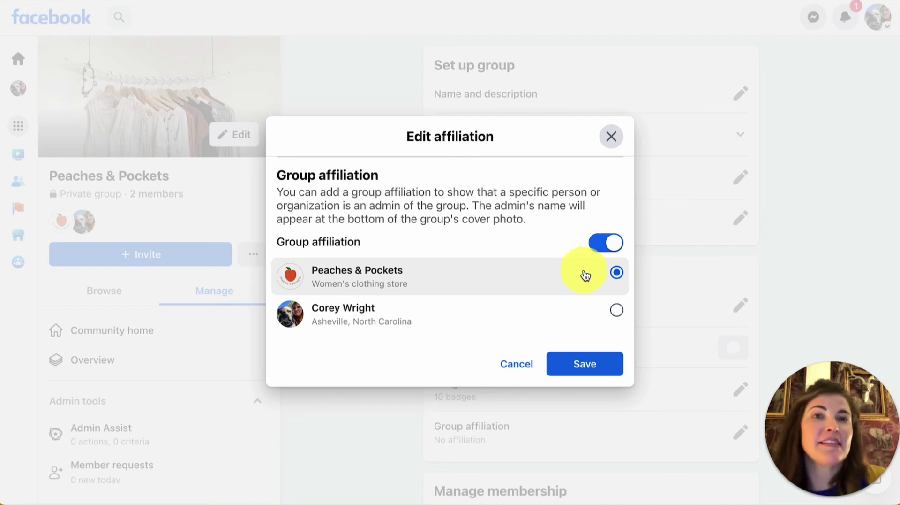
pyautogui.click(603, 367)
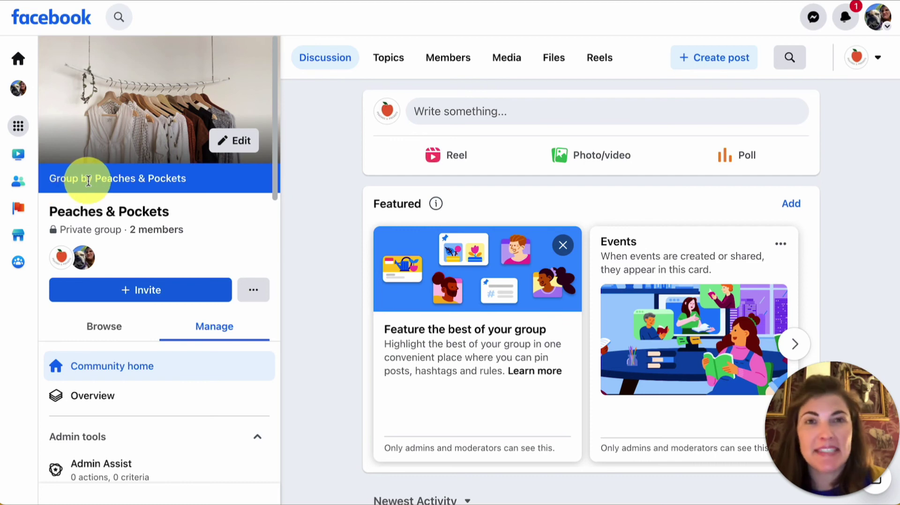
# Open the Peaches & Pockets Page via the 'Group by Peaches & Pockets' banner link
pyautogui.moveTo(123, 184)
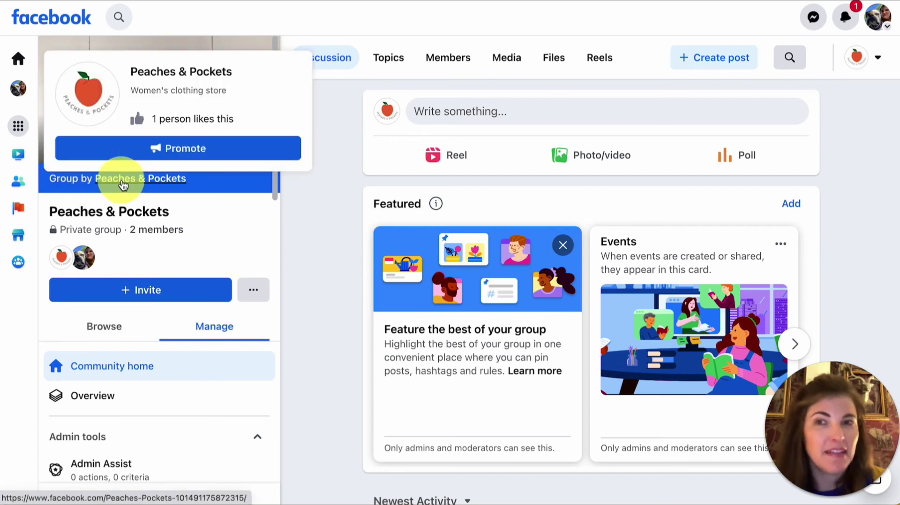
pyautogui.click(123, 184)
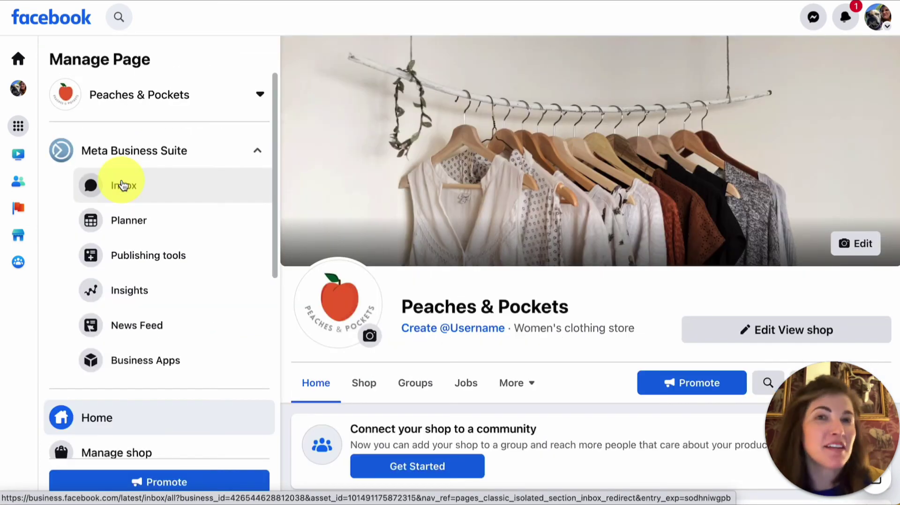